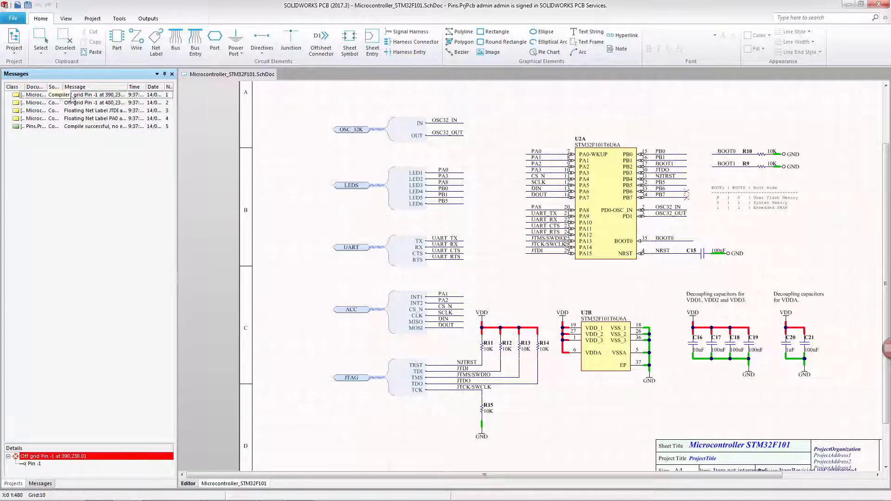
Step: Jump to the off-grid pin and compile messages to locate them in the schematic
double_click(122, 96)
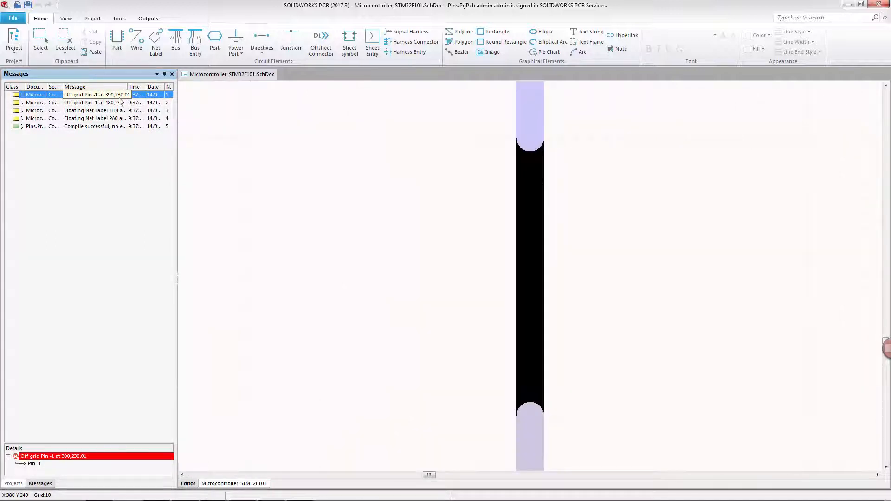
double_click(112, 104)
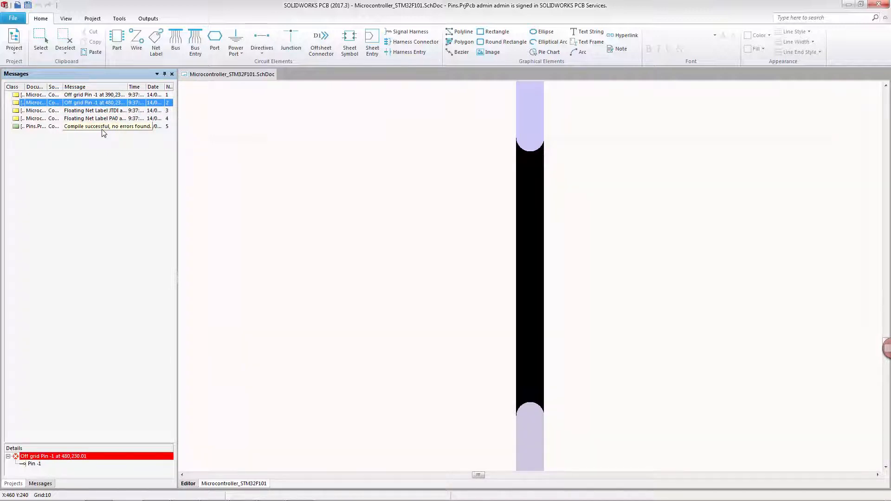
left_click(102, 128)
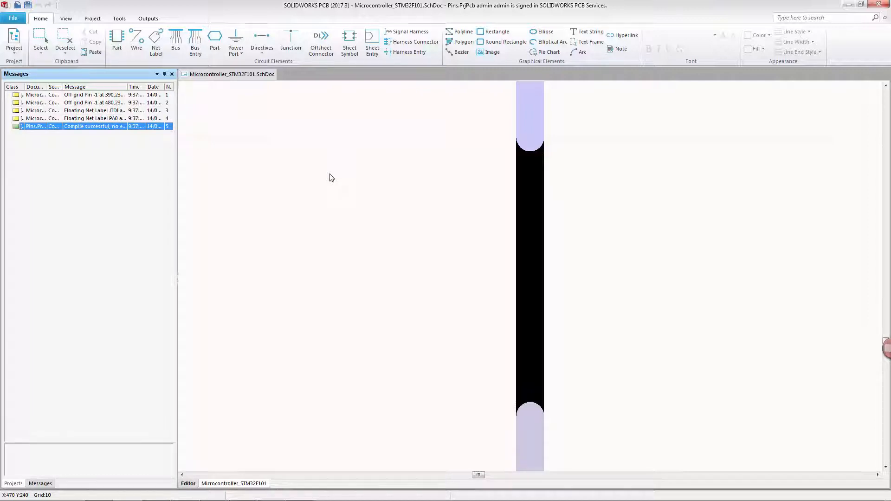
Step: Open the project options and review the error reporting violation list
left_click(14, 41)
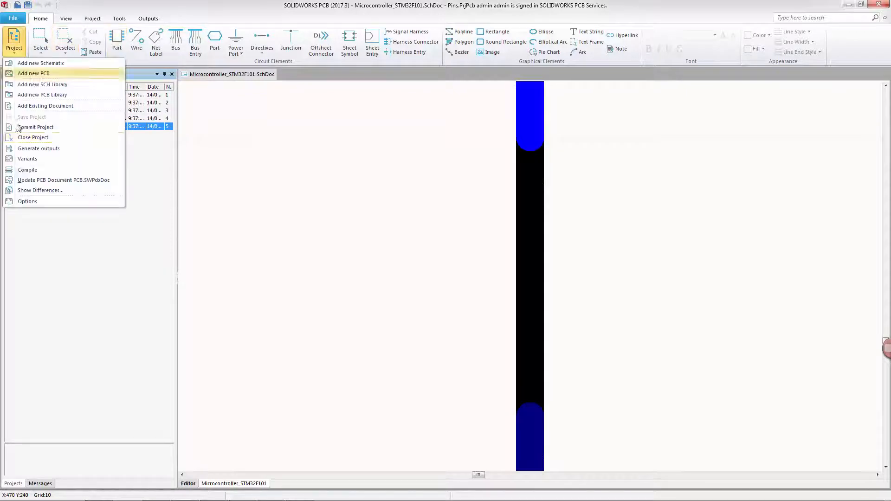
left_click(21, 201)
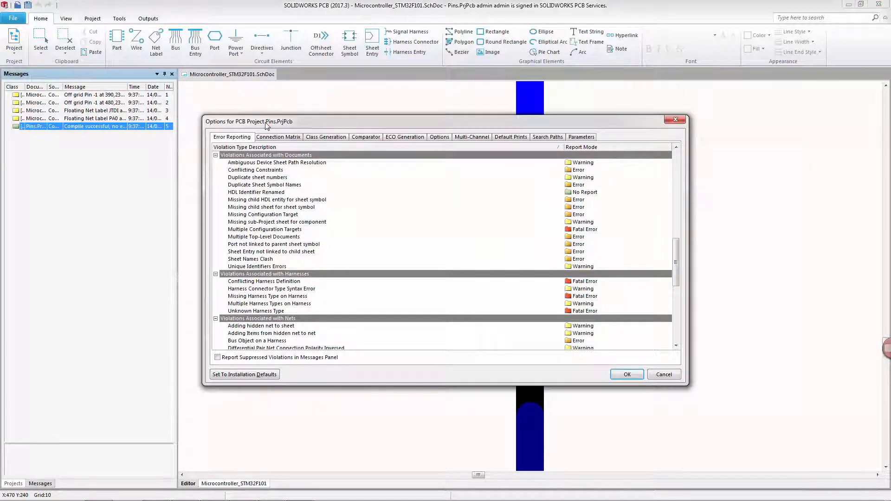
left_click(232, 138)
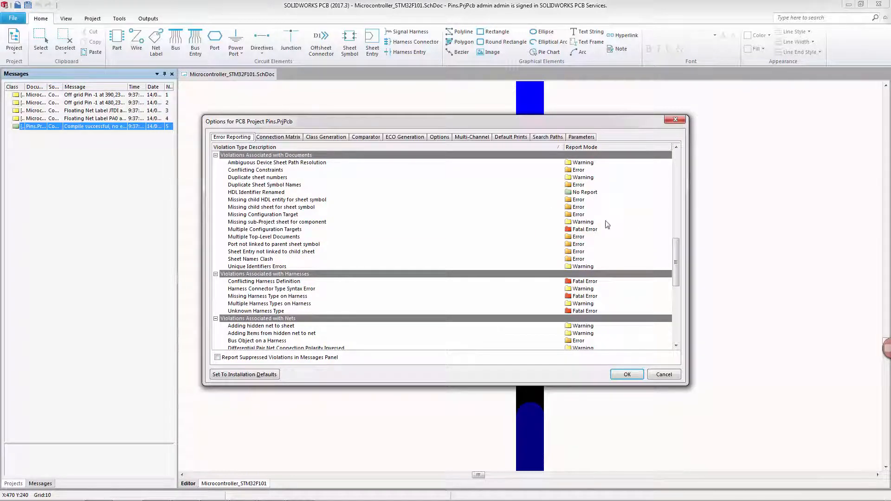
scroll(676, 249, "up", 1)
left_click_drag(677, 249, 676, 202)
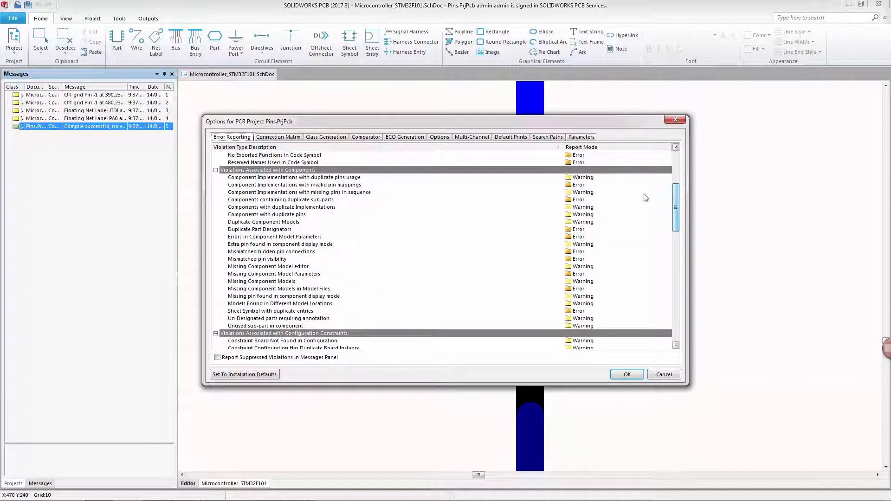
Step: In the connection matrix, change the Unconnected entries for IO, Output, Open Collector and Passive pins, then apply the options
left_click(272, 139)
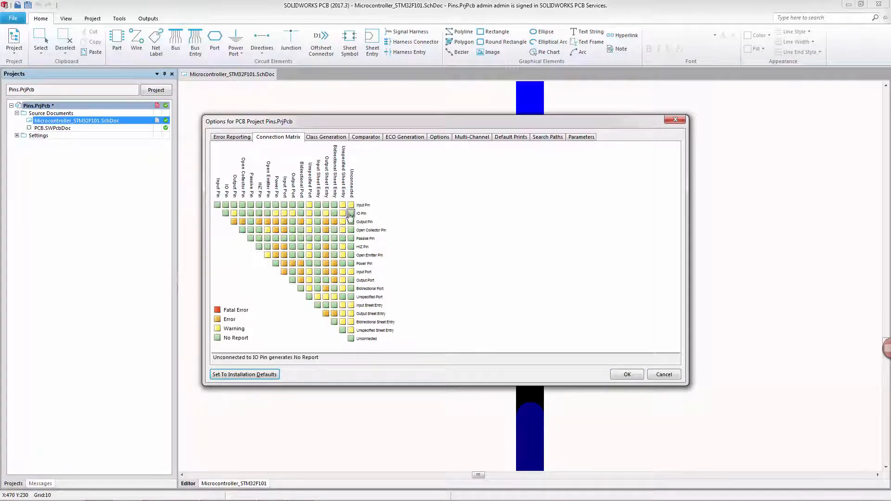
left_click(351, 213)
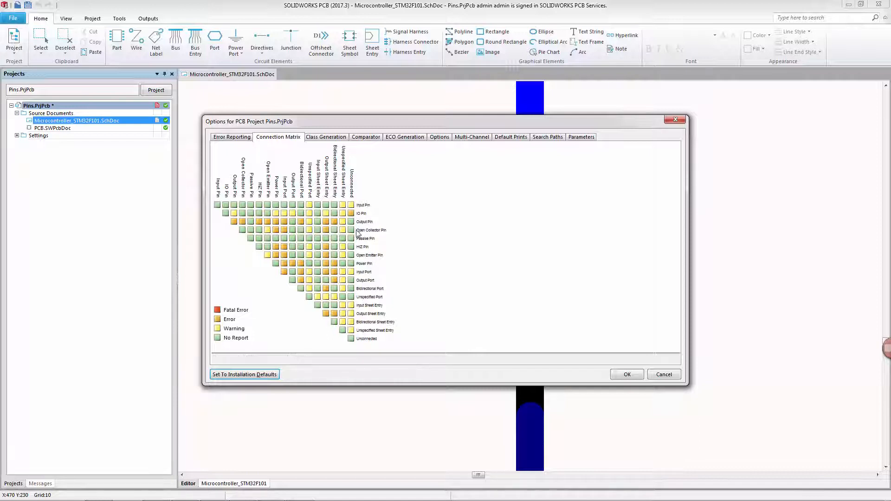
left_click(351, 222)
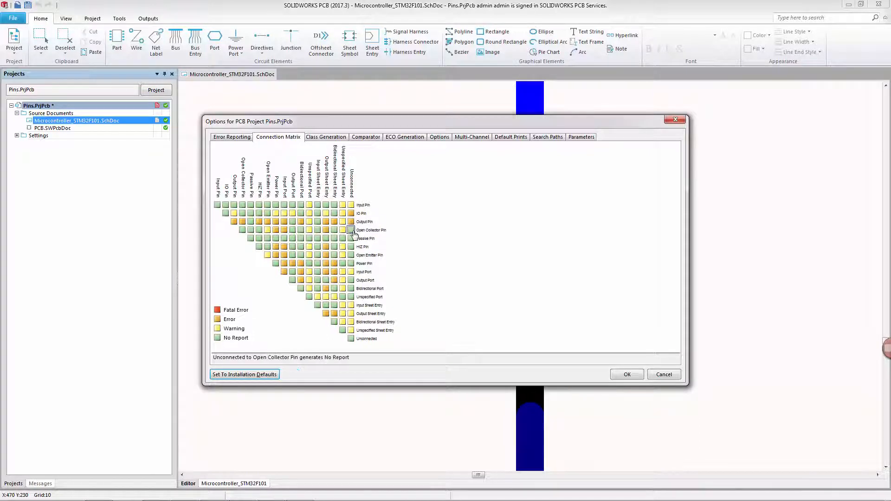
left_click(352, 231)
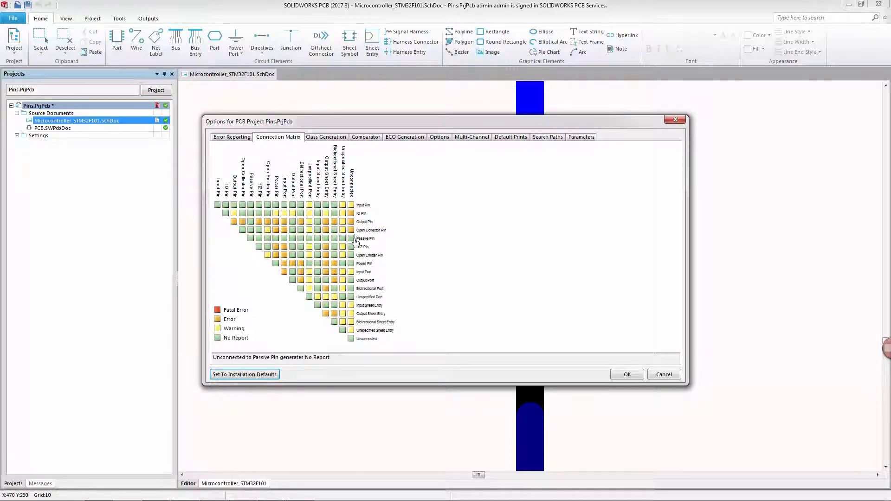
left_click(352, 239)
left_click(352, 239)
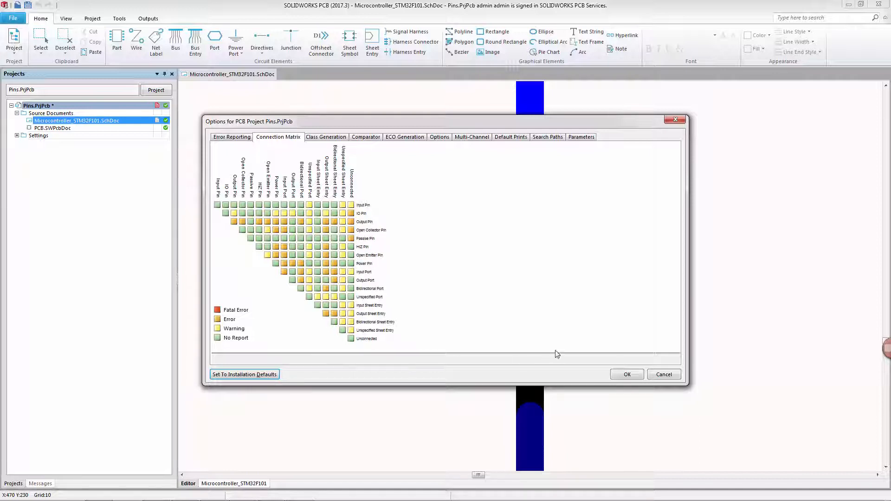
left_click(621, 375)
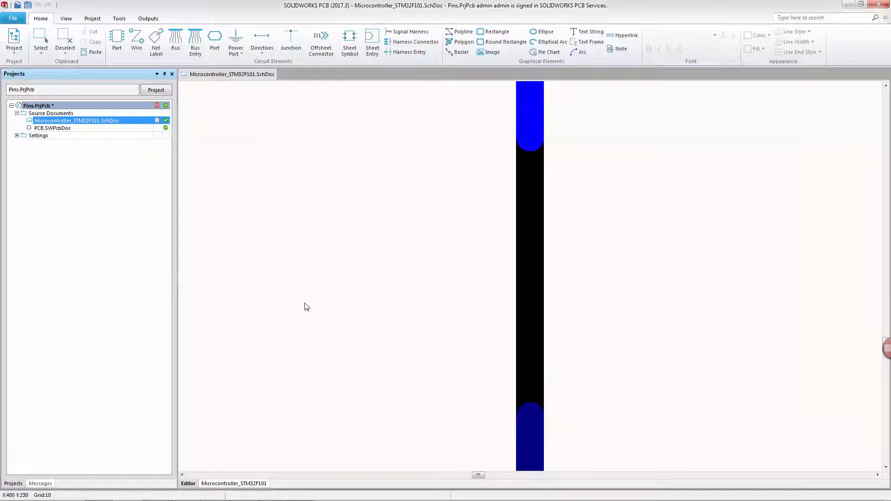
Step: Recompile the project and jump to the unconnected pin messages for R11 and R14
right_click(66, 107)
left_click(78, 122)
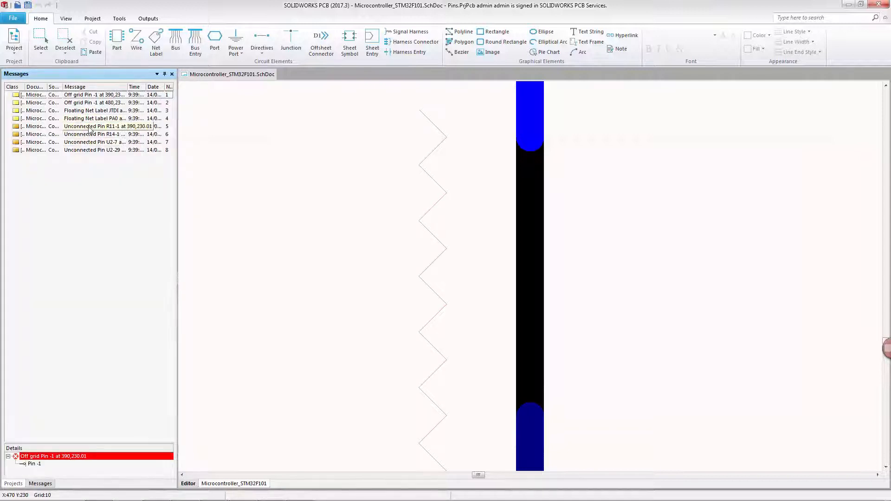
left_click(92, 127)
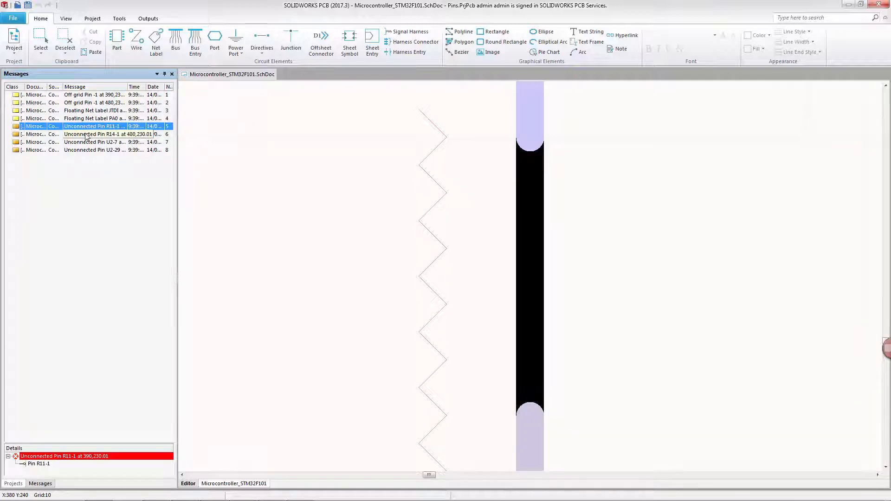
left_click(86, 134)
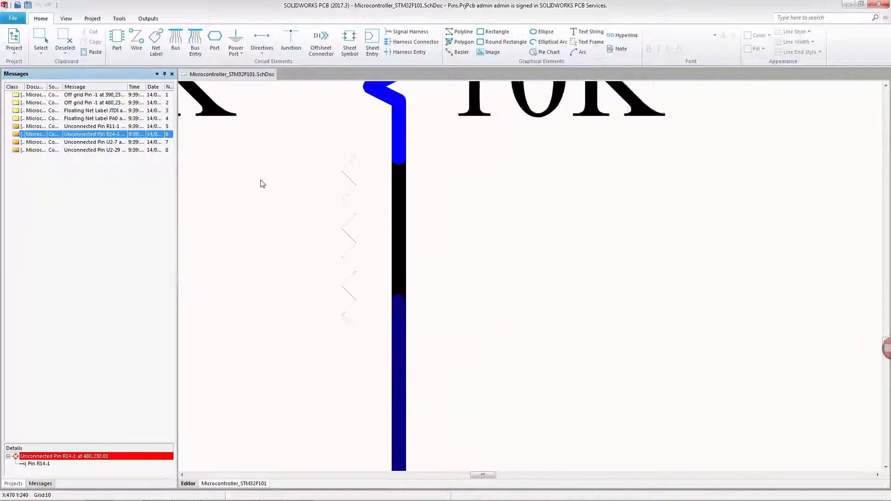
Step: Open the JTDI wire at pin 29 and review its vertex coordinates before closing the dialog
scroll(262, 184, "down", 10, "ctrl")
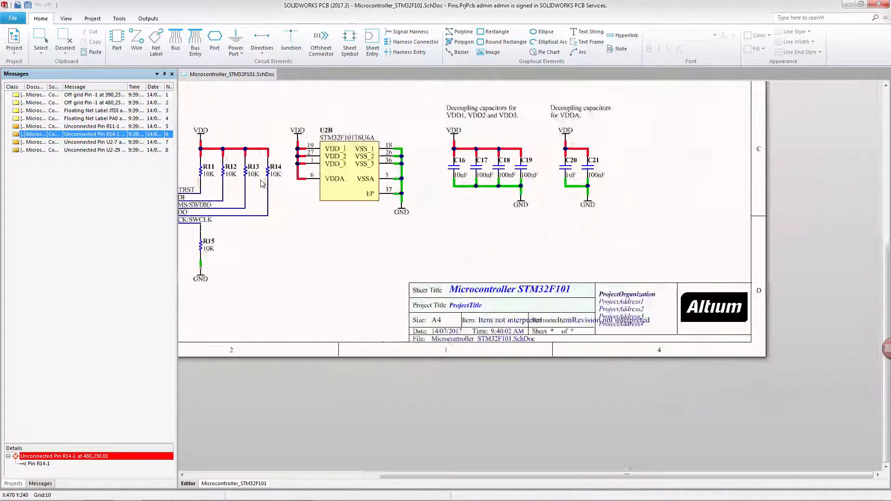
scroll(266, 197, "up", 5)
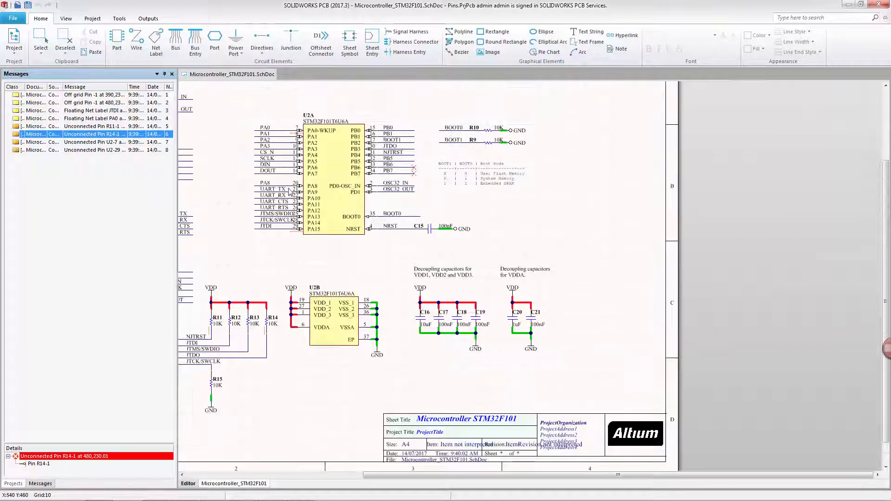
scroll(269, 205, "up", 3, "ctrl")
scroll(270, 206, "up", 2, "ctrl")
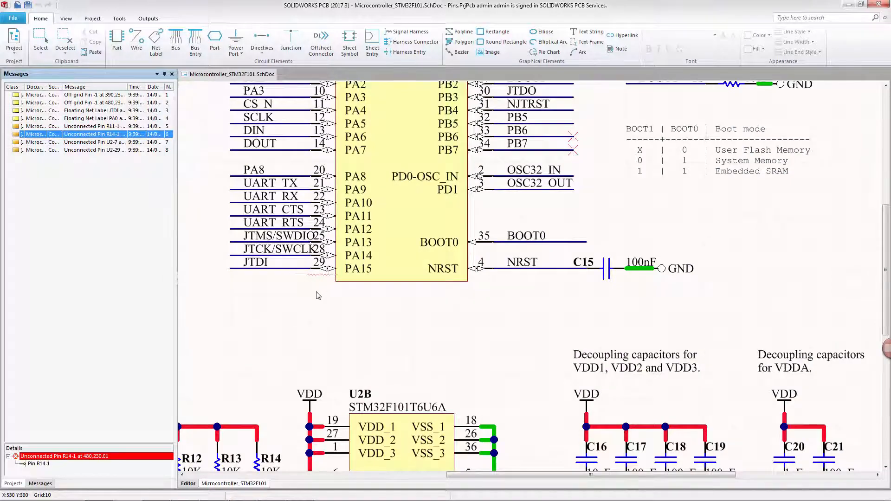
scroll(302, 225, "down", 2)
scroll(306, 230, "up", 2)
scroll(302, 267, "up", 6, "ctrl")
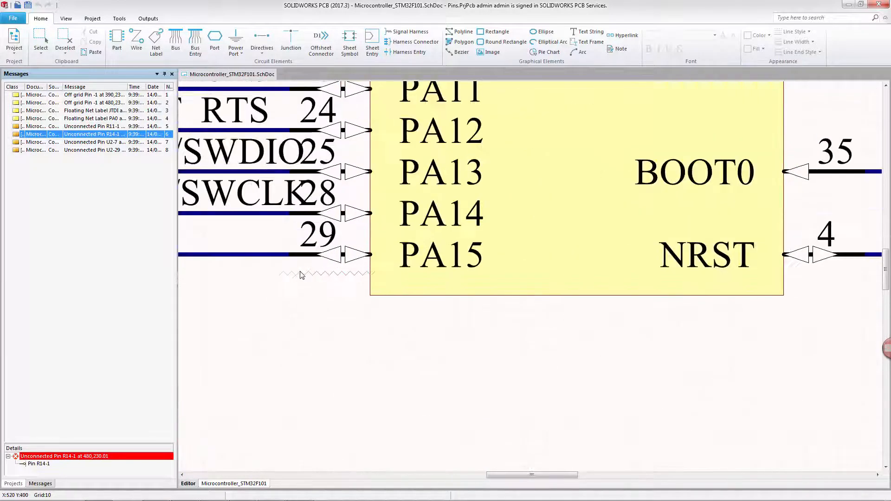
scroll(380, 274, "left", 3)
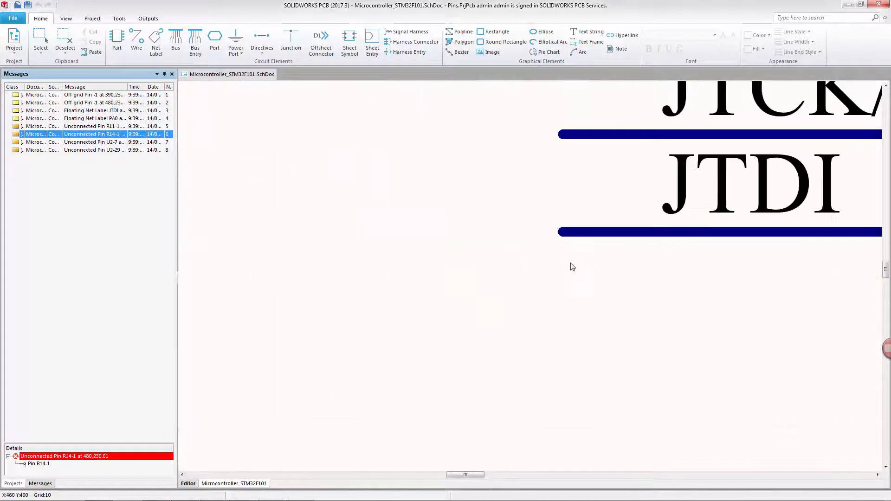
scroll(548, 263, "right", 3)
scroll(408, 242, "left", 1)
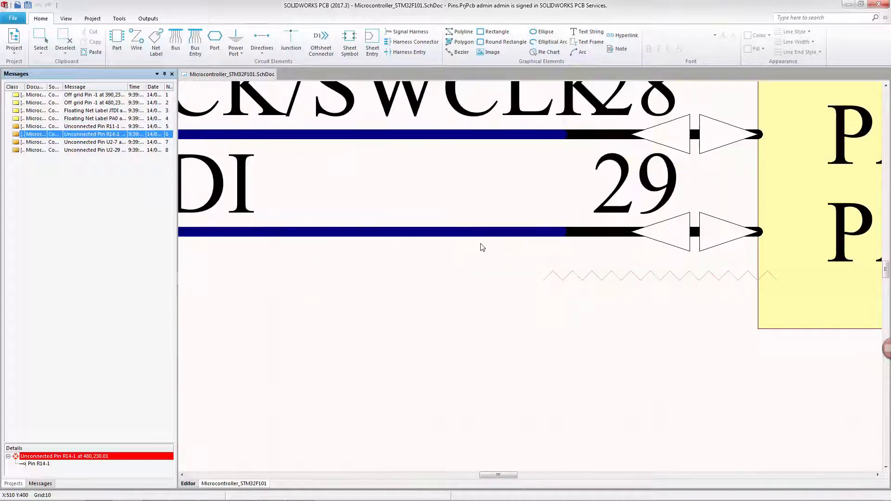
double_click(506, 234)
left_click(405, 209)
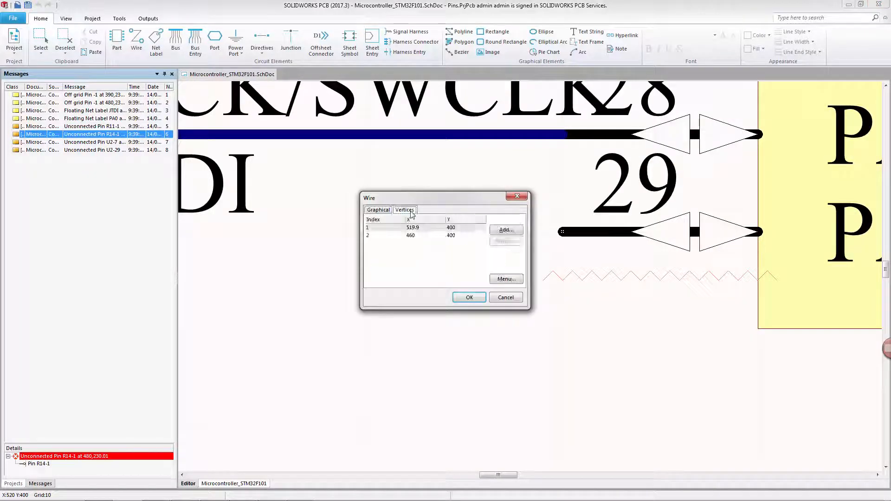
left_click(425, 230)
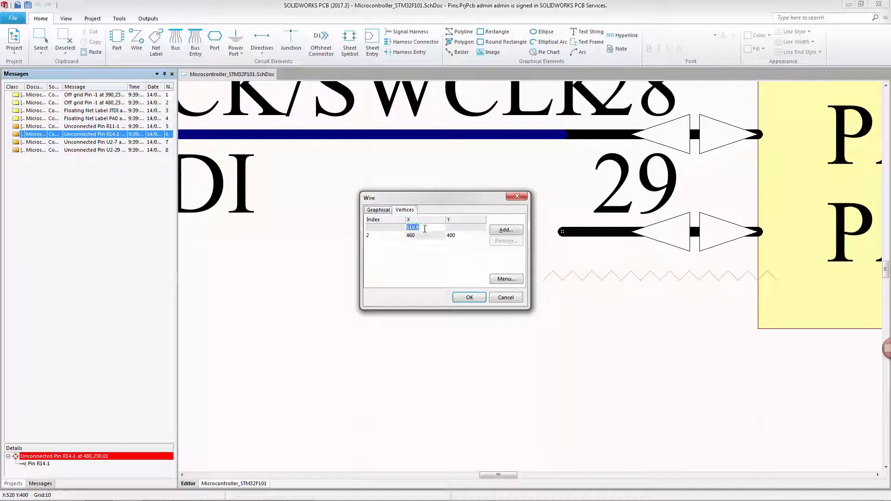
left_click(424, 228)
left_click(470, 297)
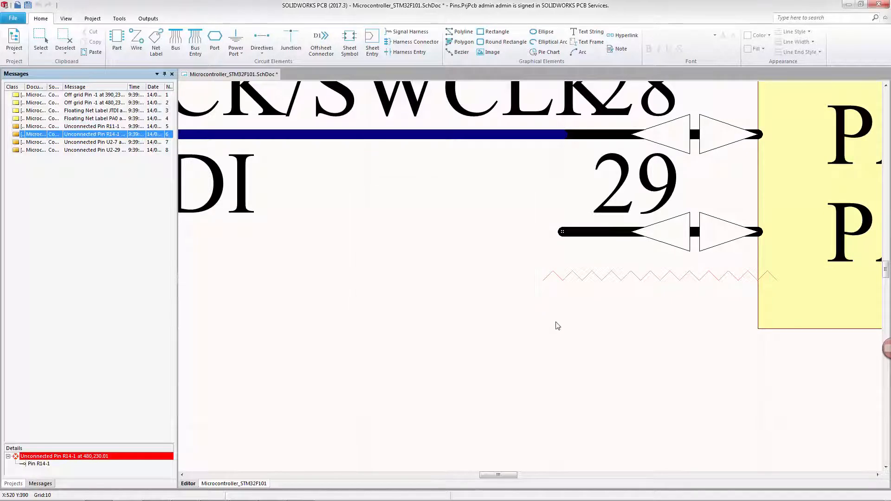
Step: Browse the schematic around the microcontroller and the R11–R14 pull-up resistors
scroll(543, 312, "down", 4, "ctrl")
scroll(544, 313, "up", 6)
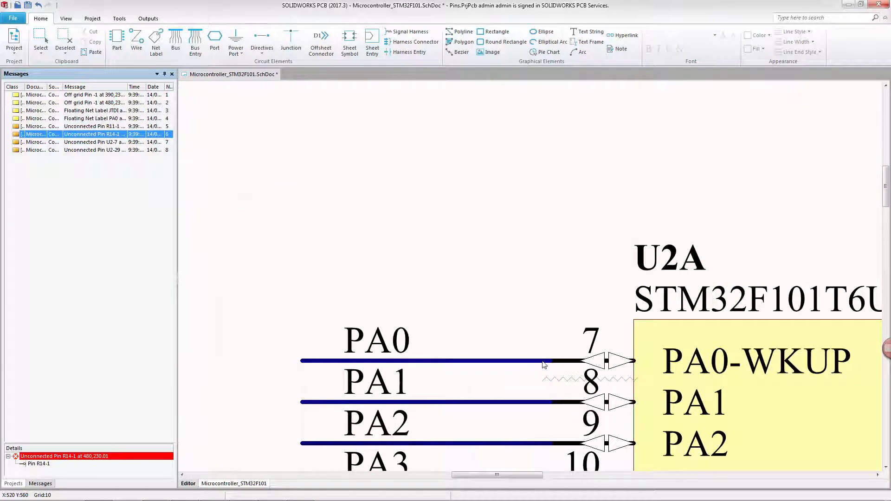
scroll(543, 364, "up", 2, "ctrl")
scroll(522, 364, "down", 4, "ctrl")
scroll(453, 346, "down", 4, "ctrl")
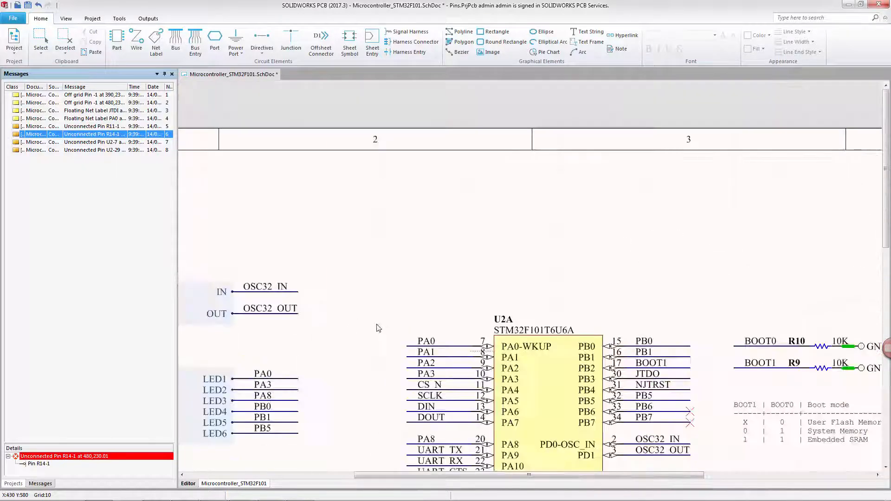
scroll(378, 324, "down", 6)
scroll(319, 388, "up", 3, "ctrl")
scroll(319, 388, "up", 3, "ctrl")
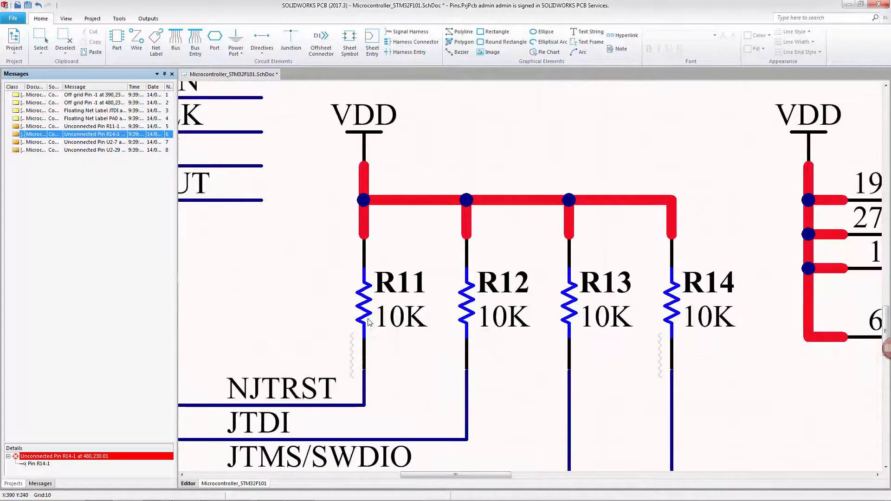
Step: Examine resistor R11's pins and pin 1 properties in the component pin editor without changes
double_click(367, 316)
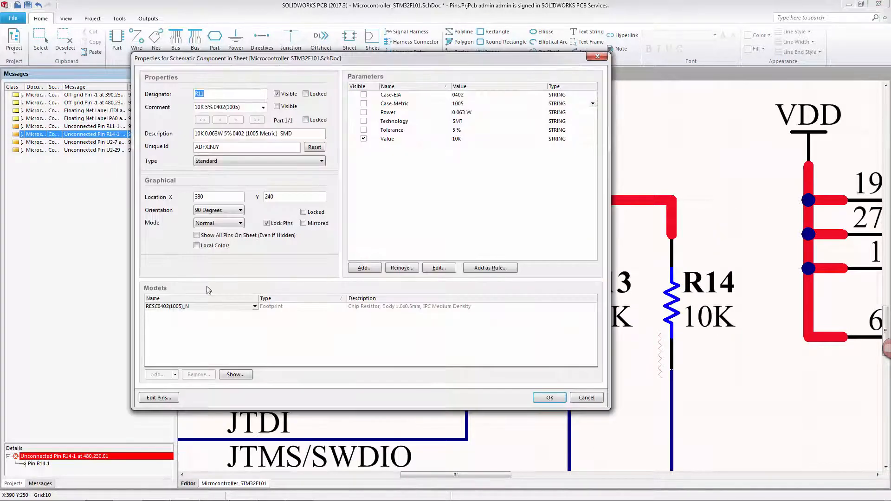
left_click(164, 398)
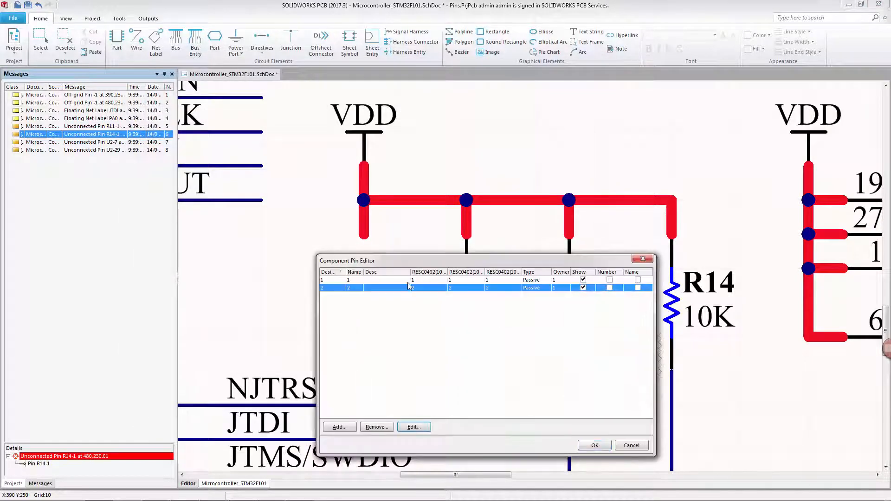
left_click(409, 281)
double_click(419, 284)
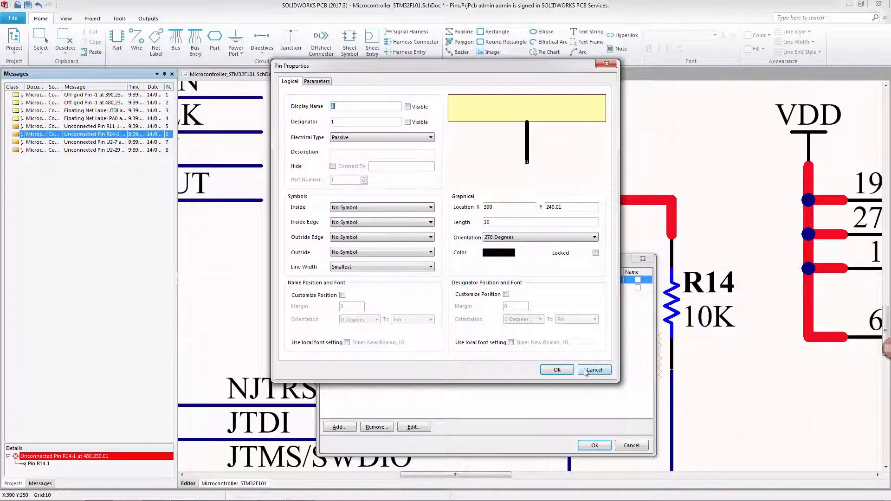
left_click(592, 370)
left_click(631, 446)
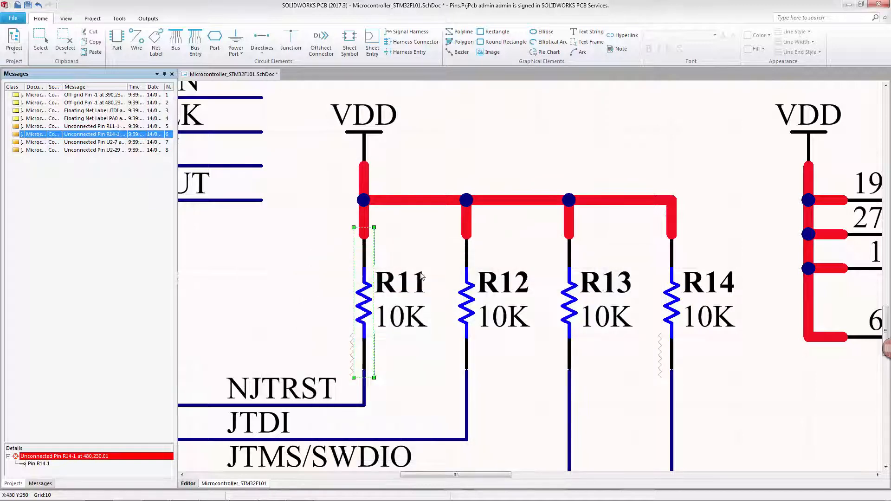
Step: Deselect R11, view the lower schematic and return to the project tree
left_click(290, 249)
scroll(300, 248, "down", 3, "ctrl")
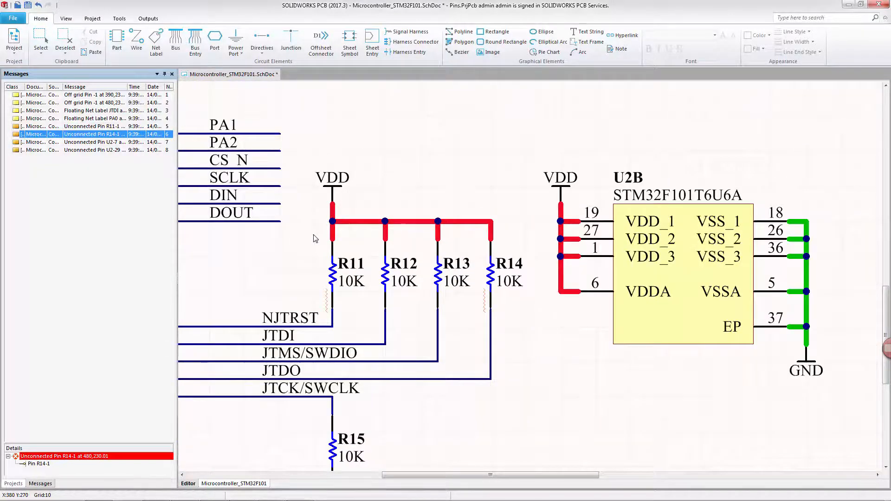
scroll(316, 240, "down", 3, "ctrl")
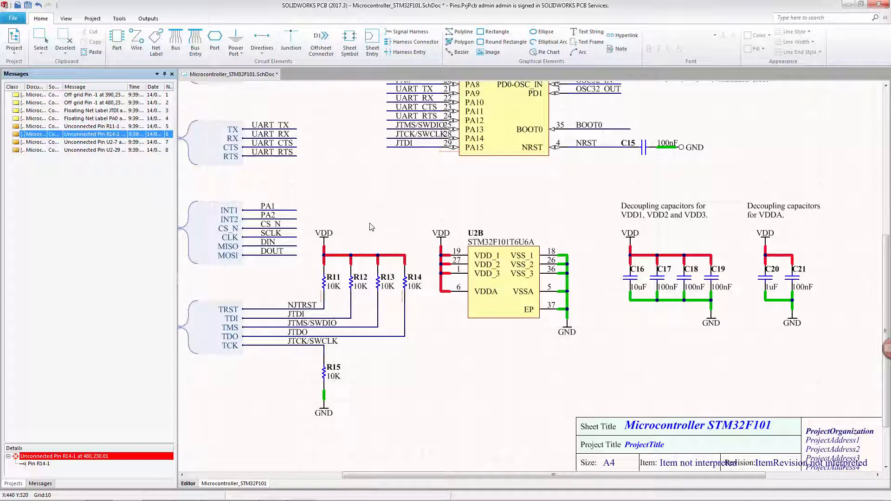
left_click(19, 52)
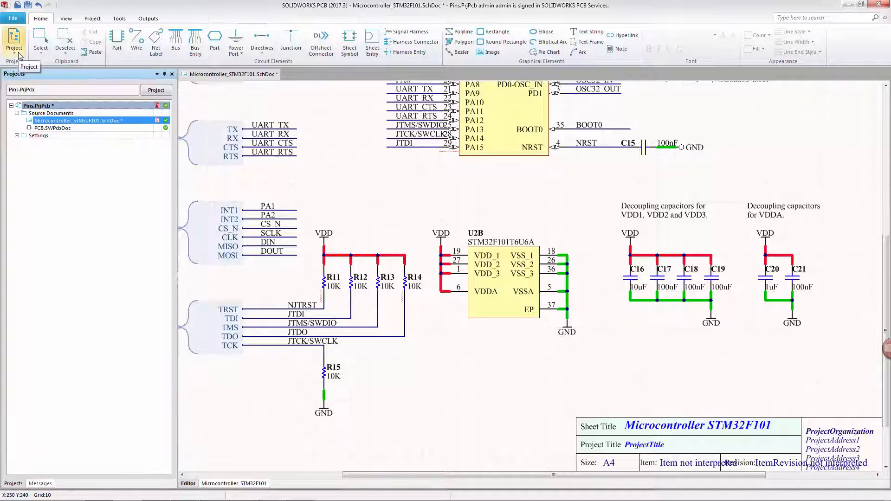
Step: Open the PCB document and update it from the project, executing the engineering change order before closing it
double_click(52, 129)
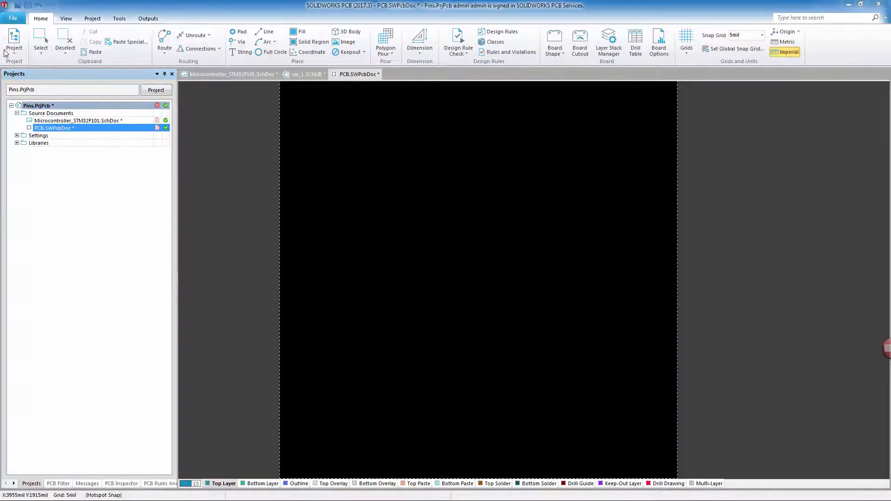
left_click(13, 49)
left_click(63, 197)
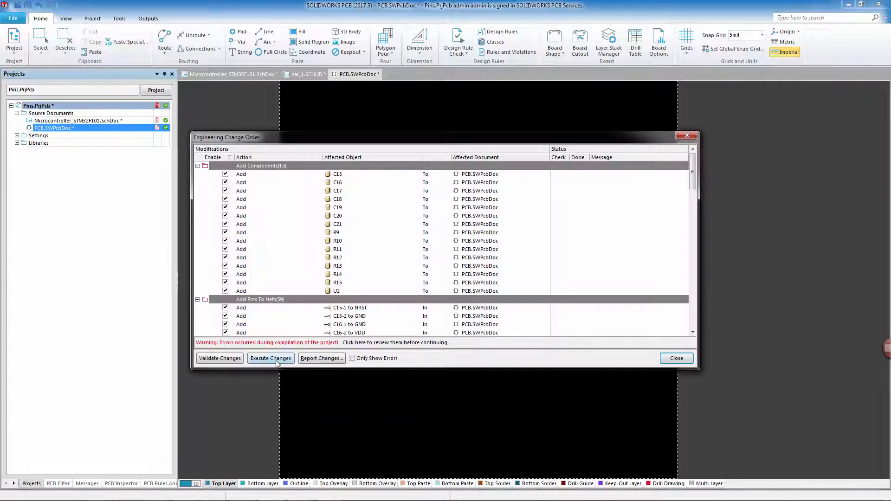
left_click(271, 358)
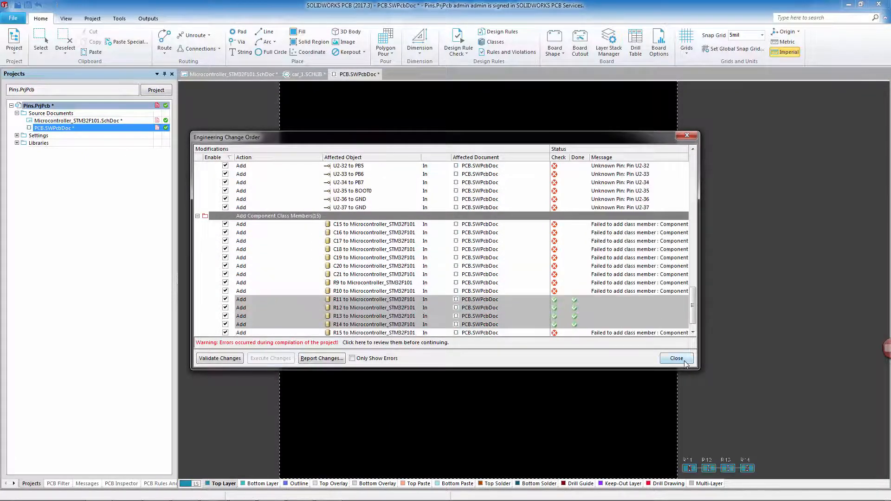
left_click(685, 361)
Step: Select the R11–R14 resistor footprints, move them to the middle of the board and inspect their pads closely
left_click_drag(654, 426, 791, 392)
left_click_drag(748, 368, 508, 202)
scroll(454, 210, "up", 1, "ctrl")
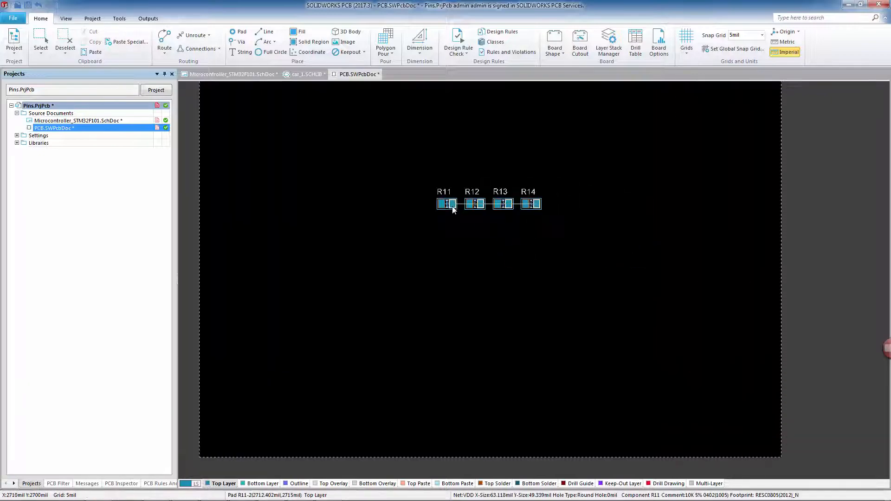
scroll(453, 214, "up", 5, "ctrl")
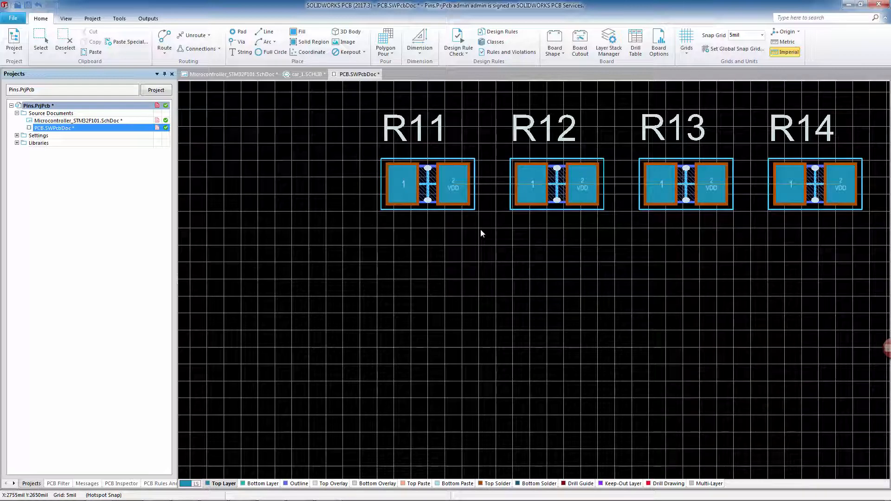
scroll(397, 184, "down", 1, "shift")
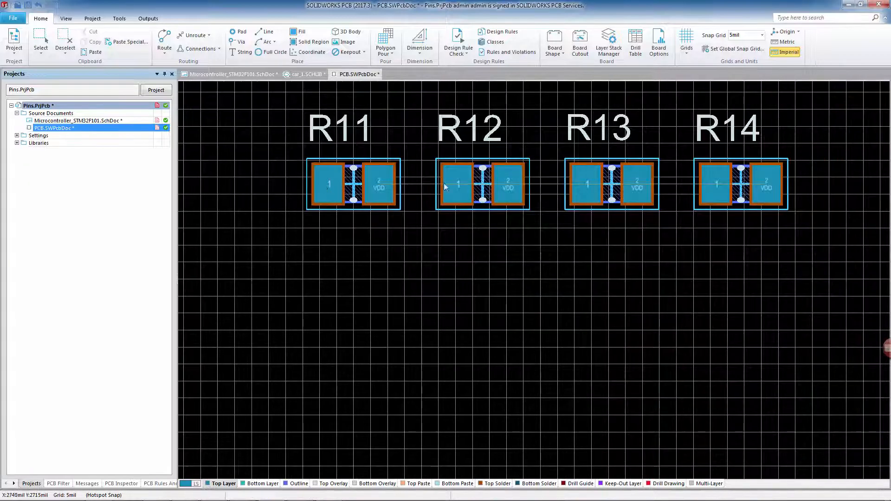
scroll(543, 186, "up", 3, "ctrl")
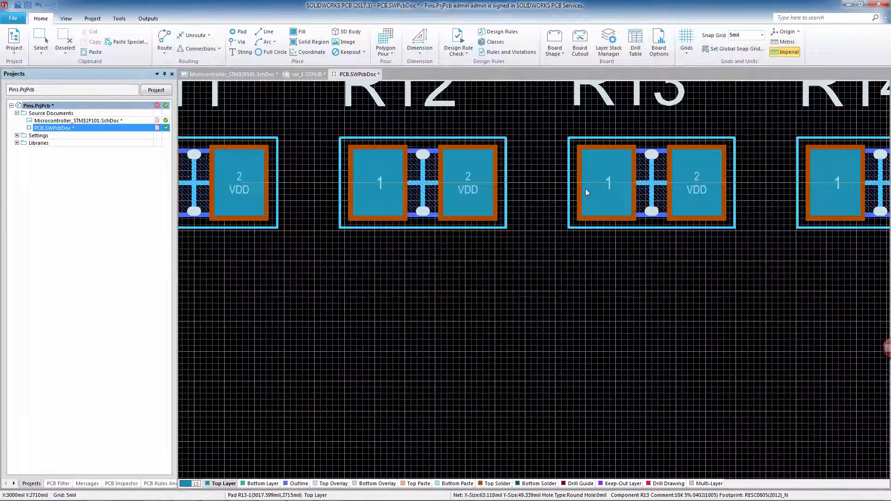
scroll(585, 188, "down", 1, "ctrl")
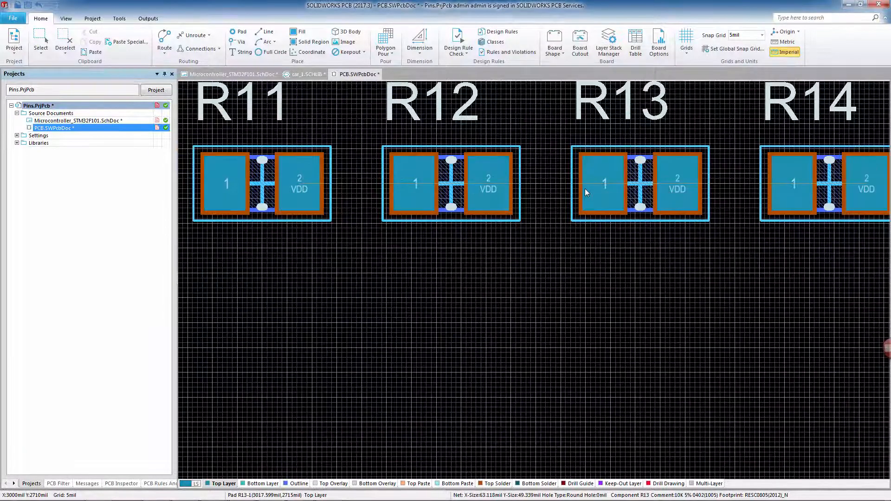